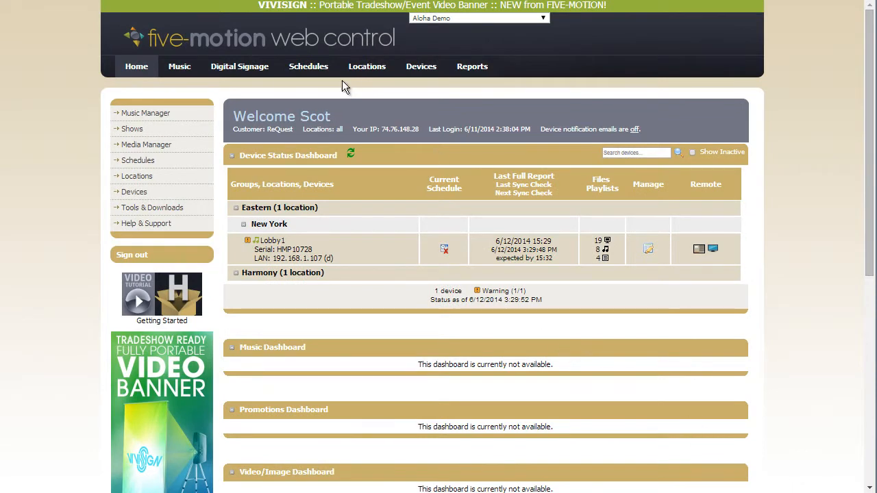
# Add a new schedule of type Audio and name it "Themes 1".
pyautogui.moveTo(317, 73)
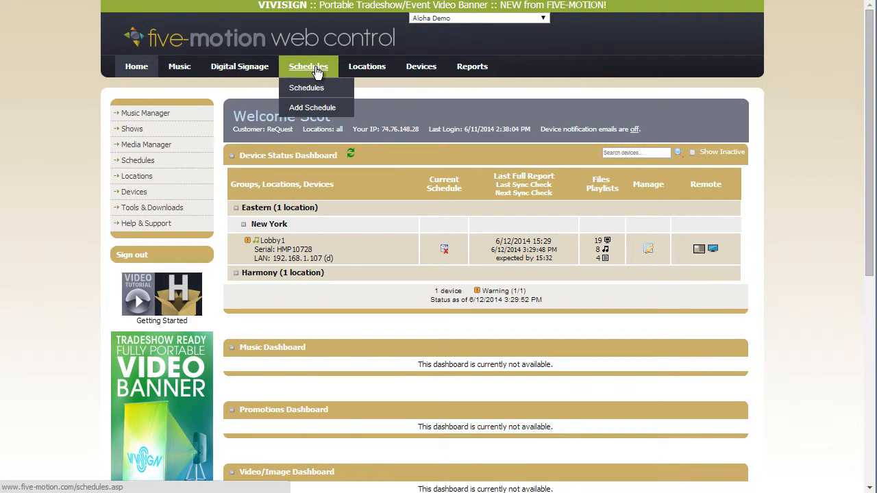
pyautogui.click(313, 107)
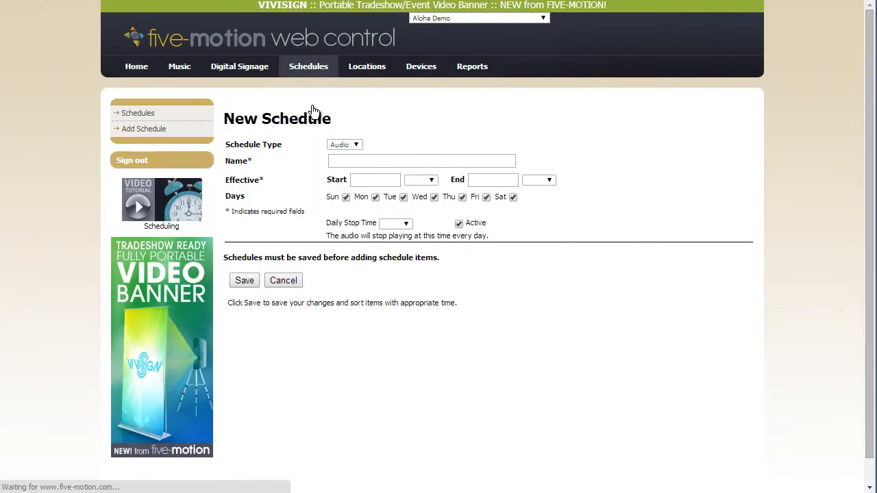
pyautogui.click(356, 145)
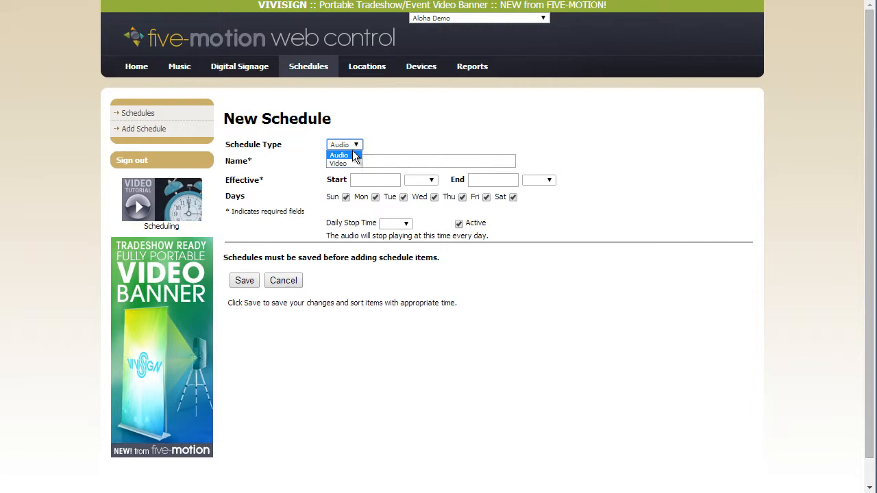
pyautogui.click(353, 155)
pyautogui.click(364, 160)
pyautogui.write('T')
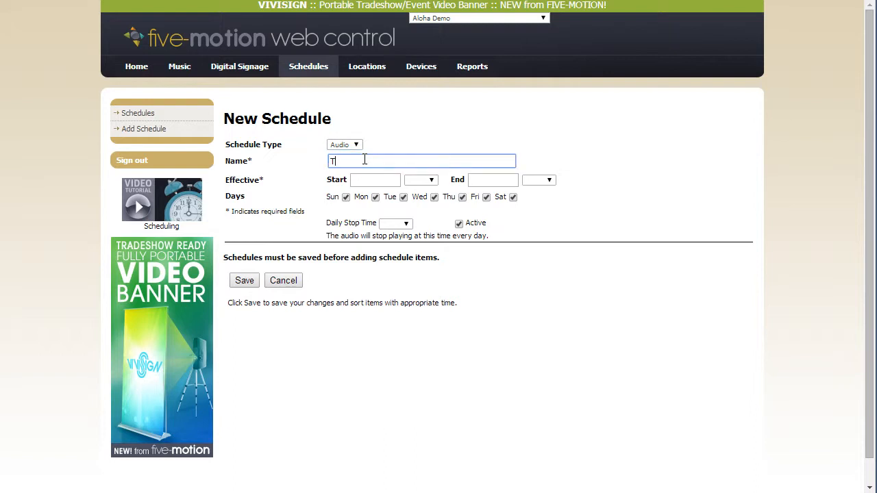
pyautogui.write('hemes -')
pyautogui.write('1')
# Set the schedule's effective start to 06/01/2014 at 00:00.
pyautogui.click(395, 186)
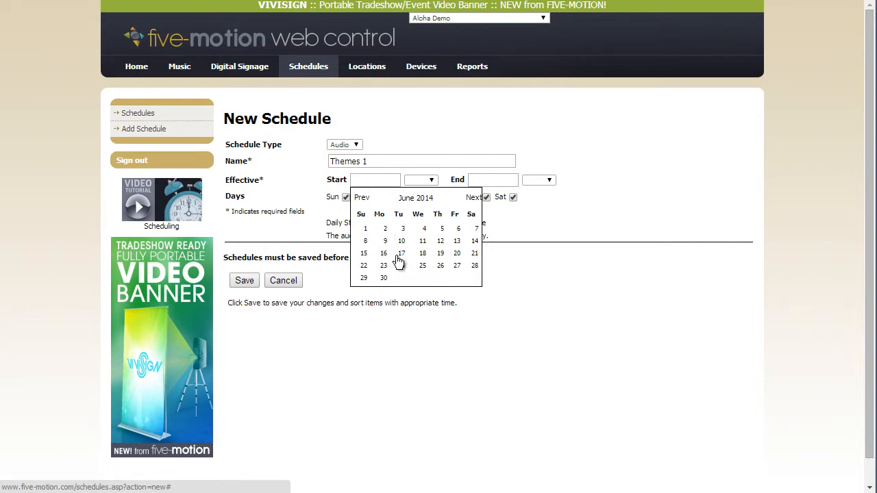
pyautogui.click(367, 234)
pyautogui.click(420, 180)
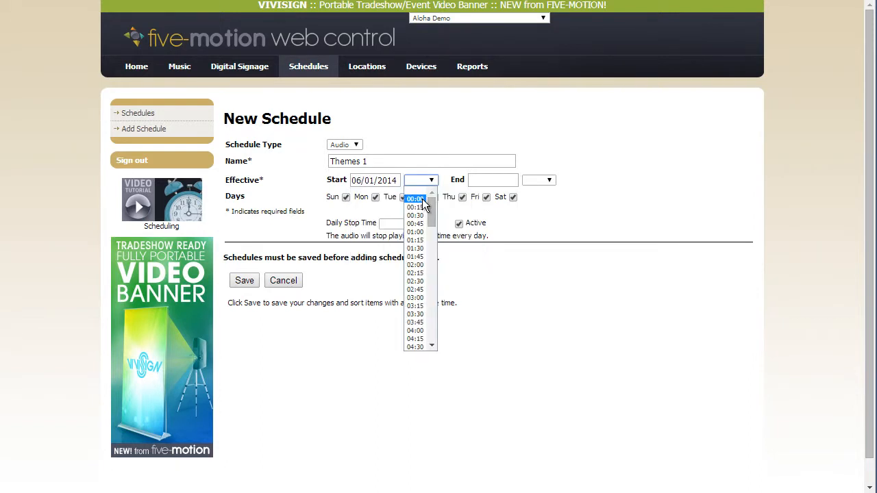
pyautogui.click(422, 200)
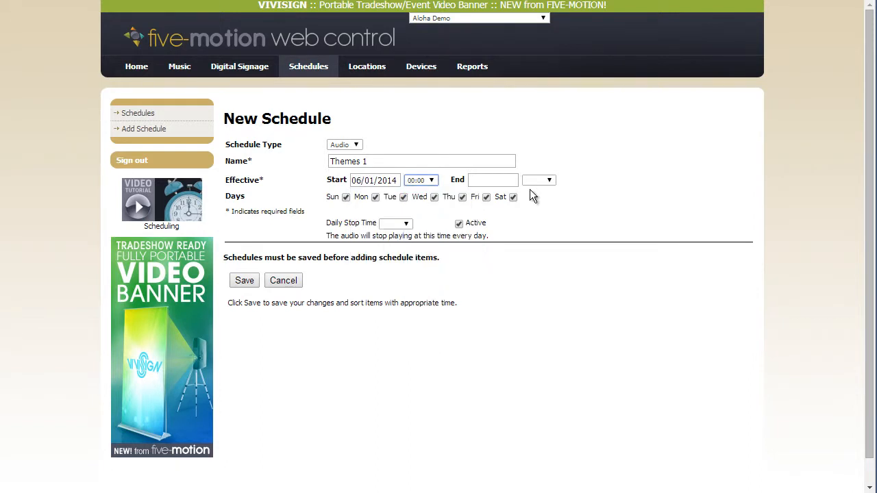
pyautogui.click(507, 185)
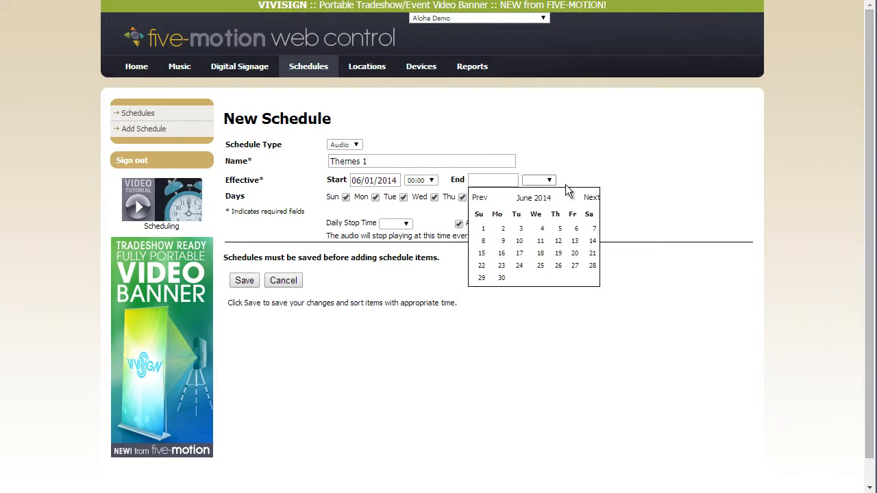
pyautogui.click(643, 182)
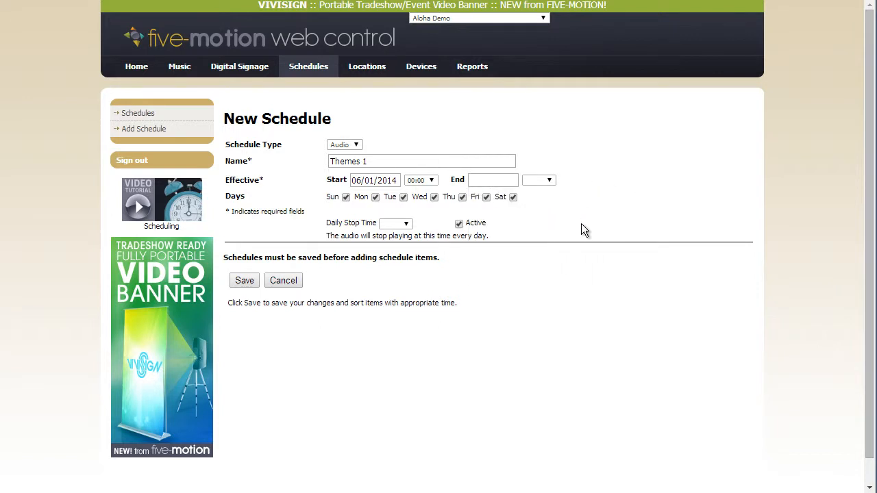
pyautogui.click(346, 197)
pyautogui.click(346, 197)
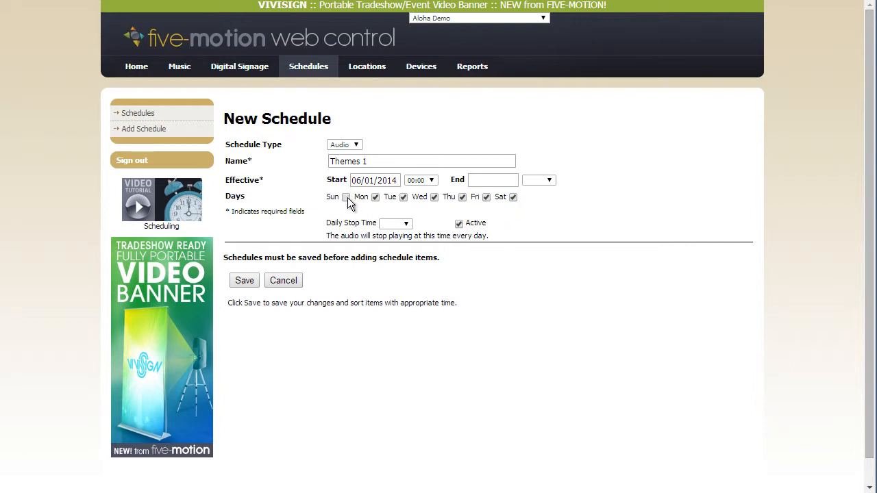
# Set the daily stop time to 00:00 and save the new schedule.
pyautogui.click(406, 224)
pyautogui.moveTo(407, 248)
pyautogui.mouseDown()
pyautogui.moveTo(406, 288)
pyautogui.moveTo(404, 245)
pyautogui.mouseUp()
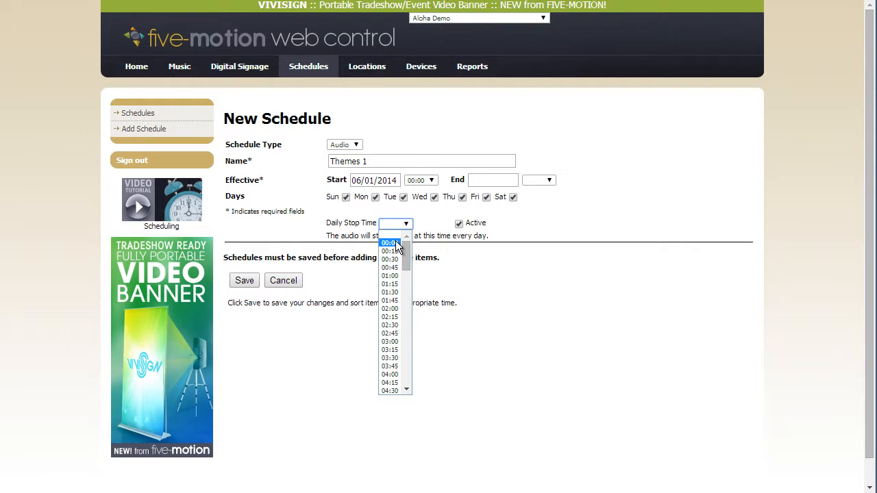
pyautogui.click(396, 243)
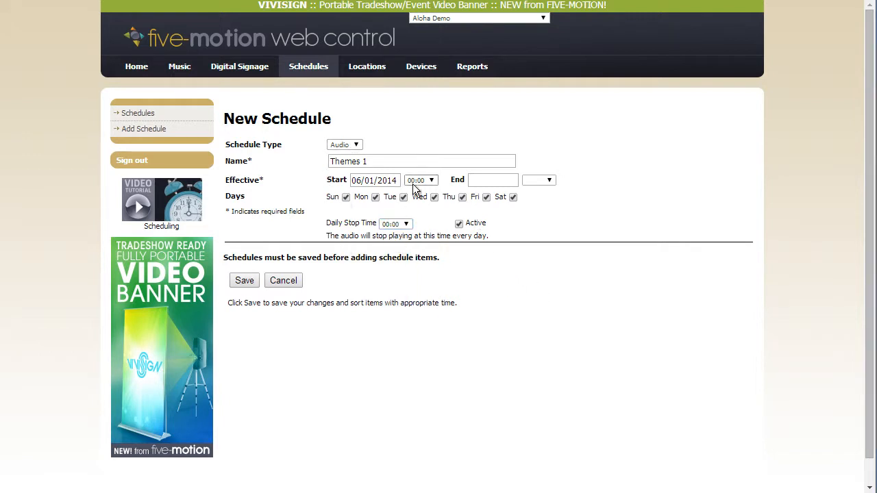
pyautogui.click(243, 283)
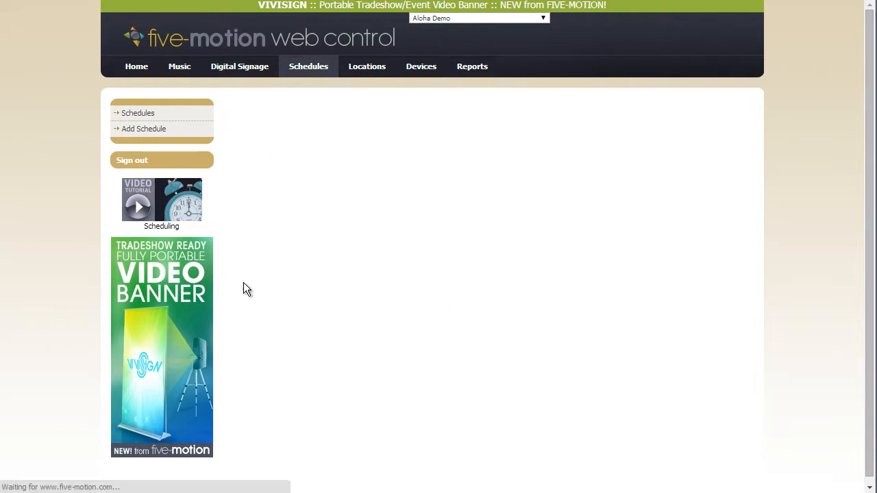
# Add a scheduled audio item starting at 00:15 with the Themes 1 playlist and save the schedule.
pyautogui.scroll(-1, 369, 266)
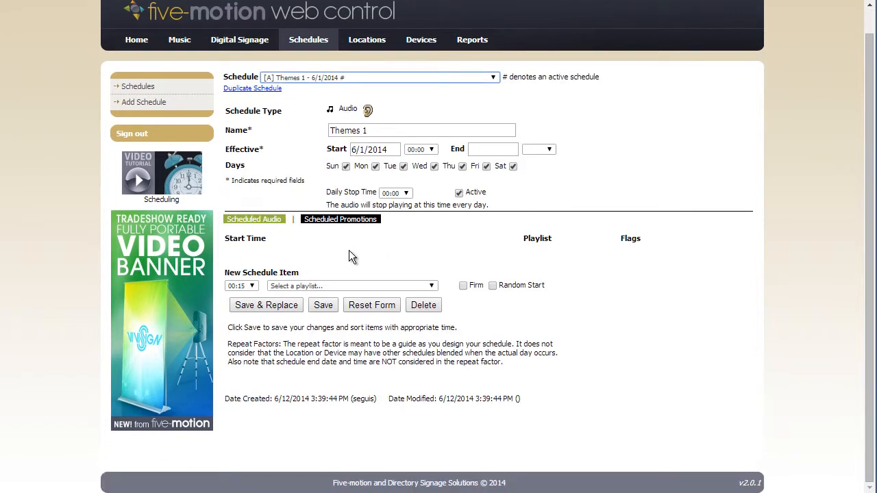
pyautogui.click(251, 284)
pyautogui.click(245, 304)
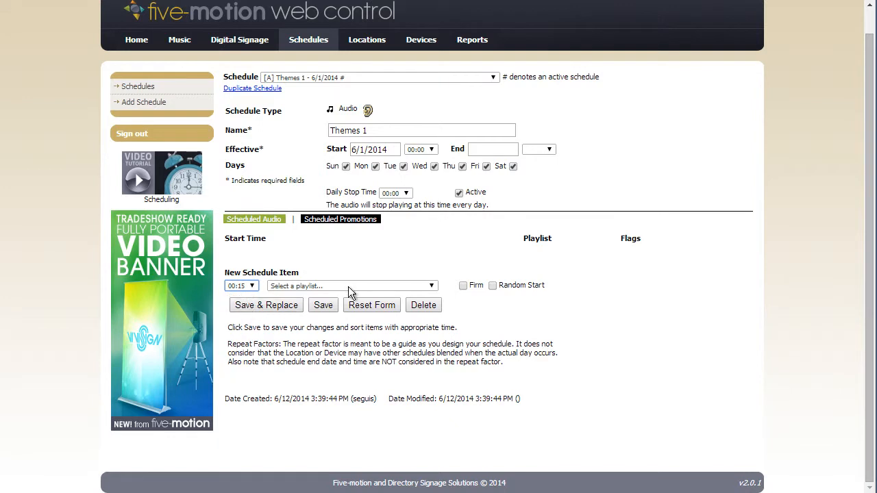
pyautogui.click(349, 286)
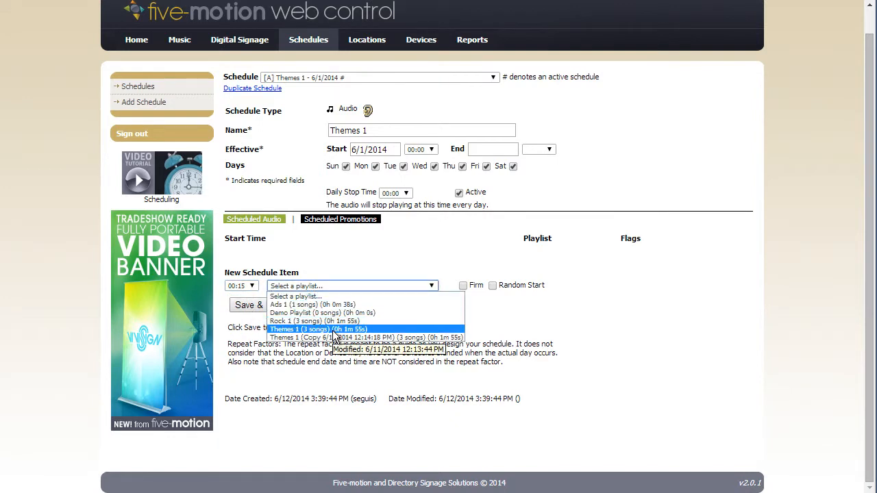
pyautogui.click(333, 330)
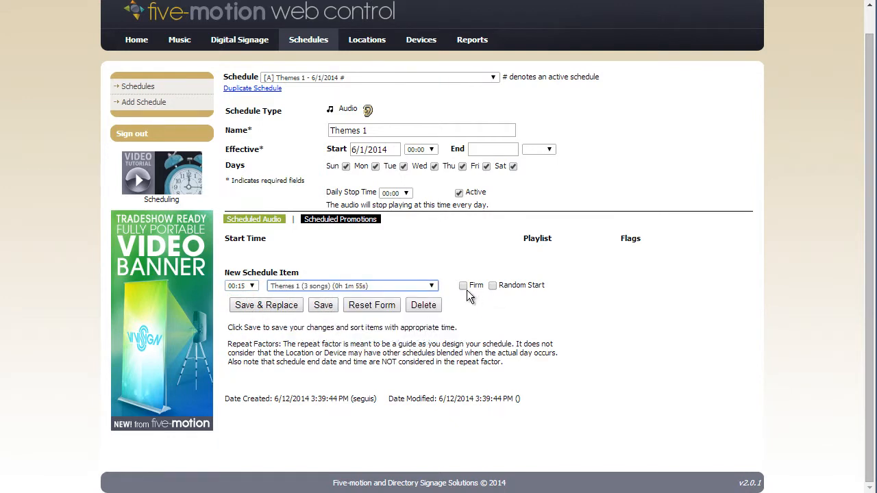
pyautogui.click(492, 285)
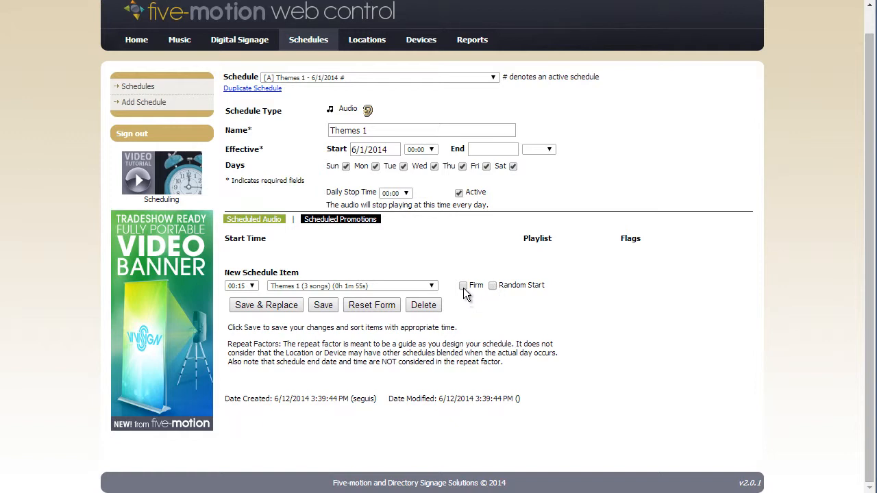
pyautogui.click(463, 285)
pyautogui.click(323, 305)
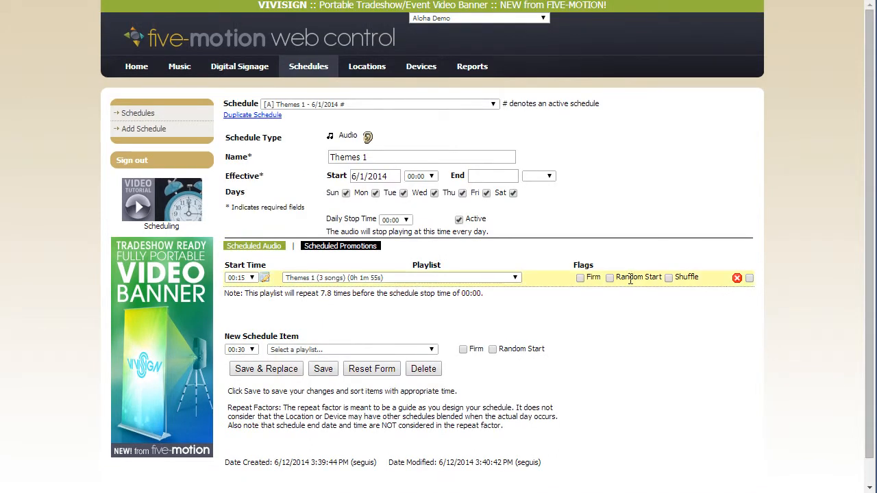
pyautogui.click(669, 278)
pyautogui.click(669, 278)
# Add a second scheduled audio item starting at 02:00 with the Rock 1 playlist and save the schedule.
pyautogui.scroll(-1, 667, 280)
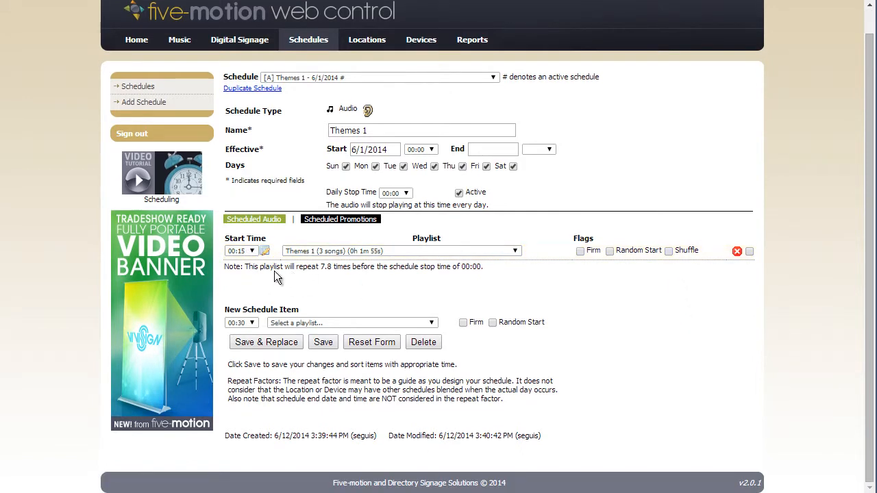
pyautogui.click(241, 324)
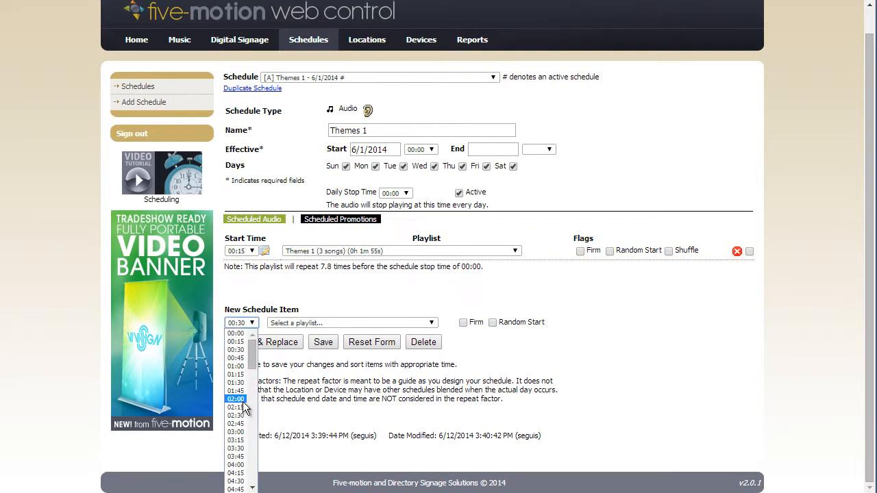
pyautogui.click(244, 403)
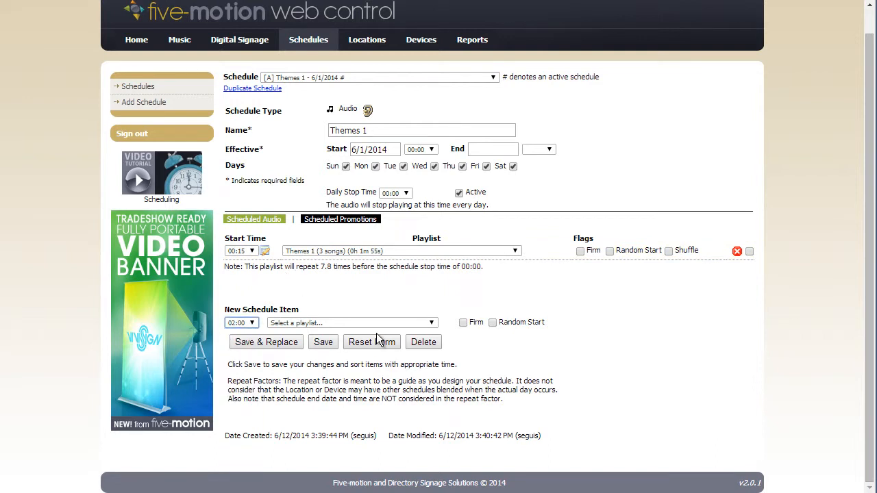
pyautogui.click(420, 322)
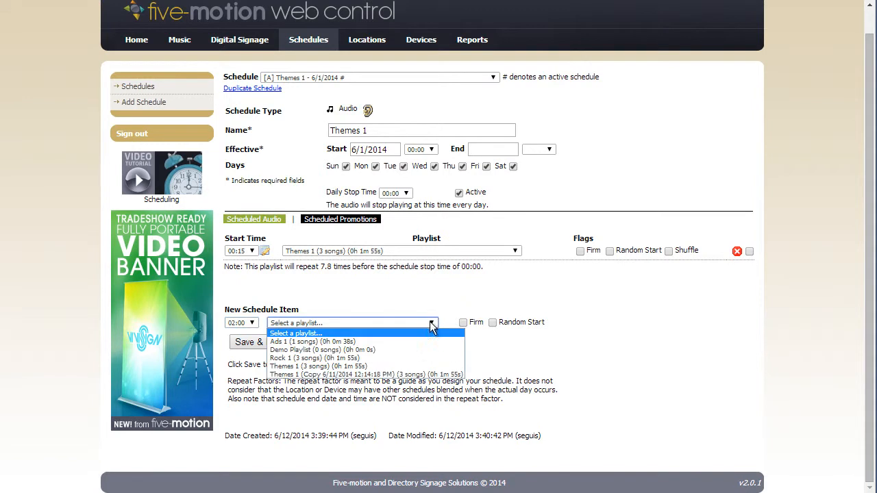
pyautogui.click(393, 357)
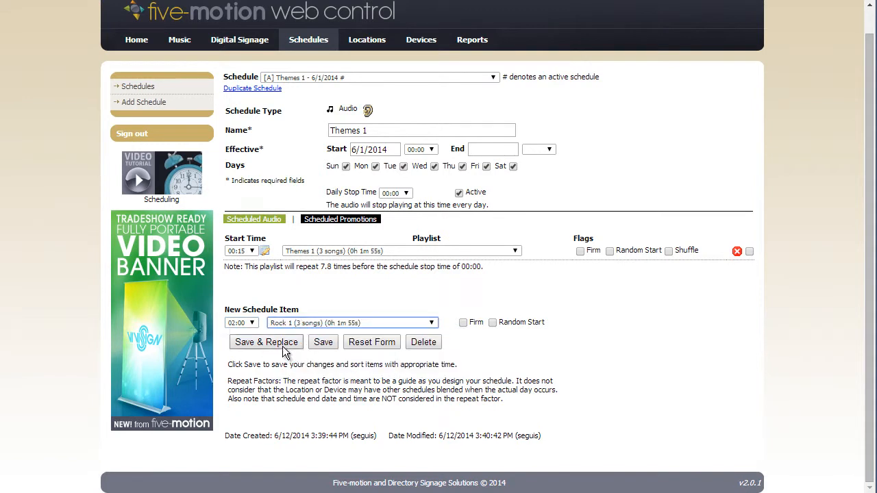
pyautogui.click(322, 346)
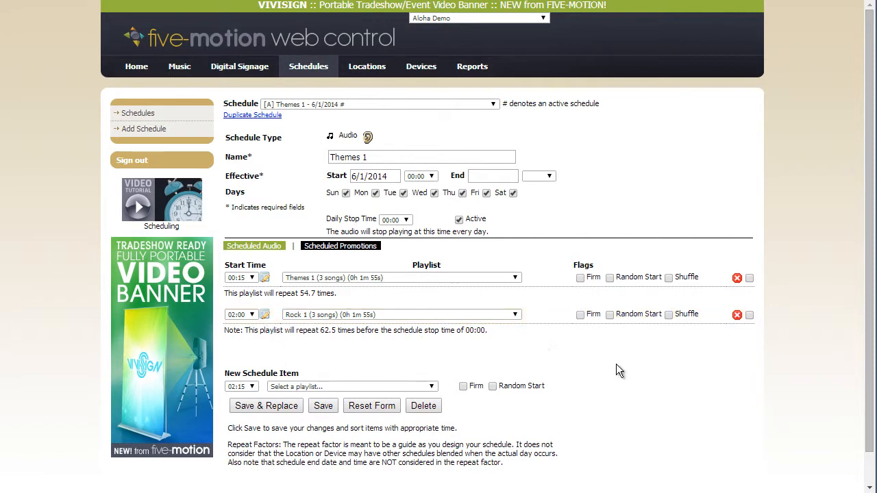
# Enable Shuffle for the Rock 1 item and save the schedule.
pyautogui.click(668, 314)
pyautogui.scroll(-1, 671, 407)
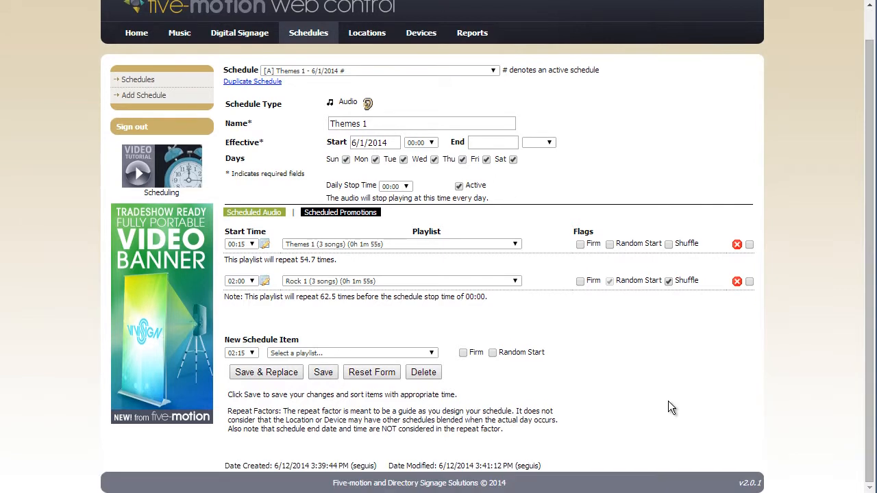
pyautogui.click(323, 372)
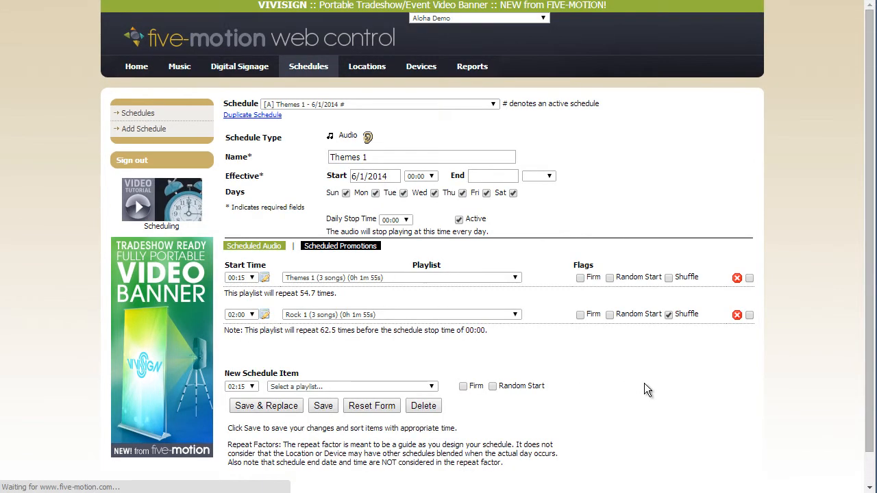
# Set up a new scheduled promotion item starting at 00:15 with the Ads 1 playlist.
pyautogui.click(354, 247)
pyautogui.scroll(-1, 408, 286)
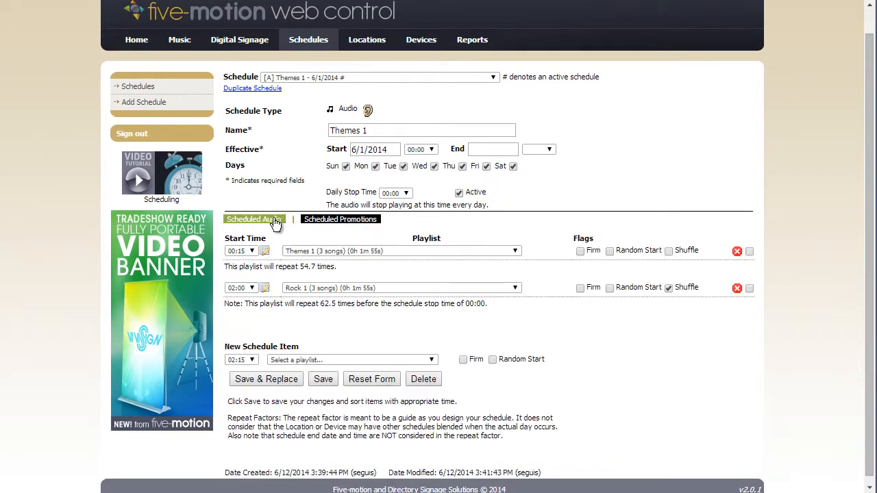
pyautogui.click(277, 287)
pyautogui.click(318, 266)
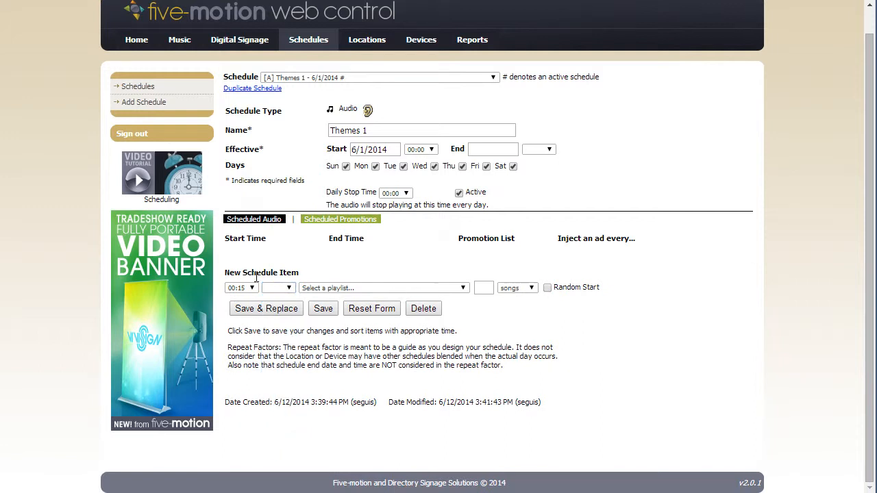
pyautogui.click(249, 288)
pyautogui.click(242, 307)
pyautogui.click(336, 289)
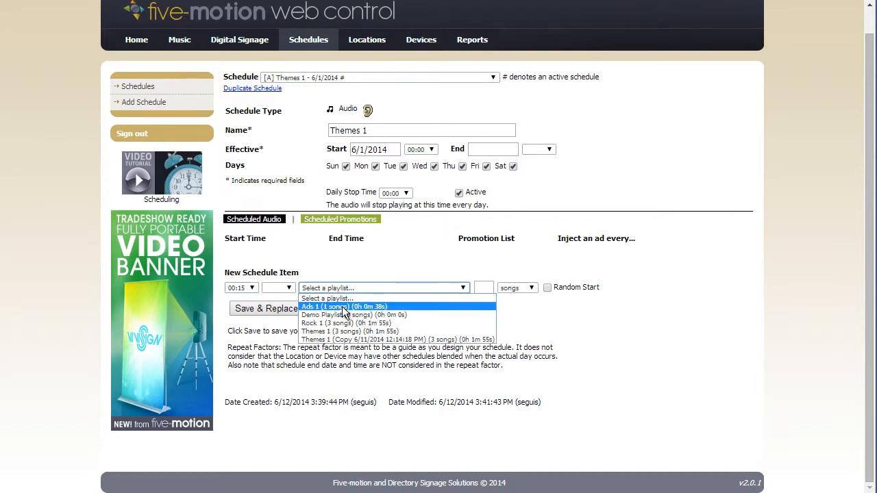
pyautogui.click(342, 306)
# Inject the ad every 10 songs with Random Start enabled, save the promotion item and return to the scheduled audio.
pyautogui.click(490, 290)
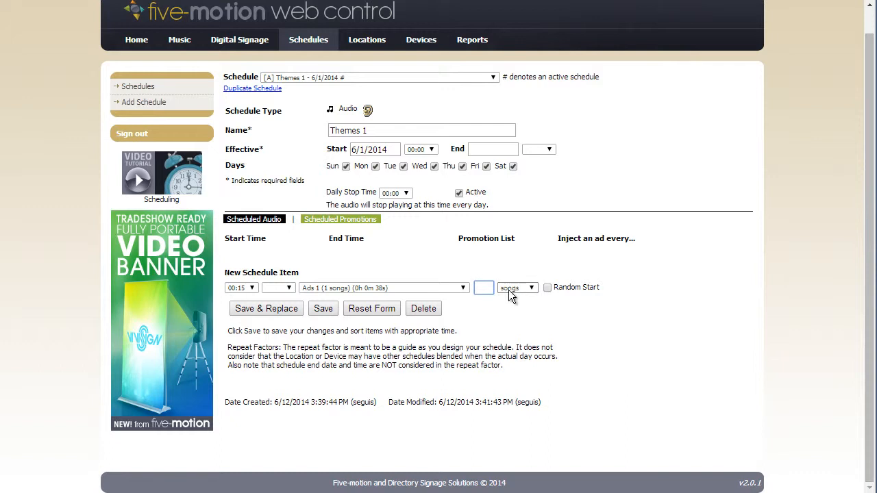
pyautogui.write('10')
pyautogui.click(548, 288)
pyautogui.click(530, 290)
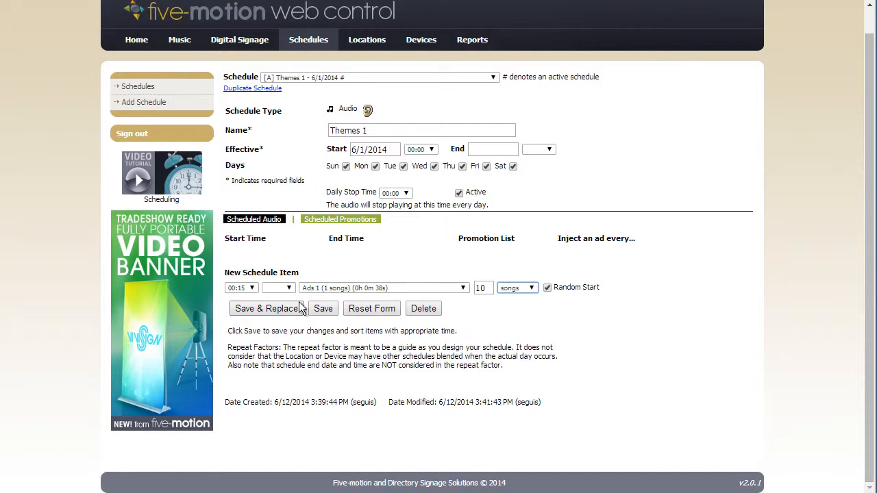
pyautogui.click(326, 315)
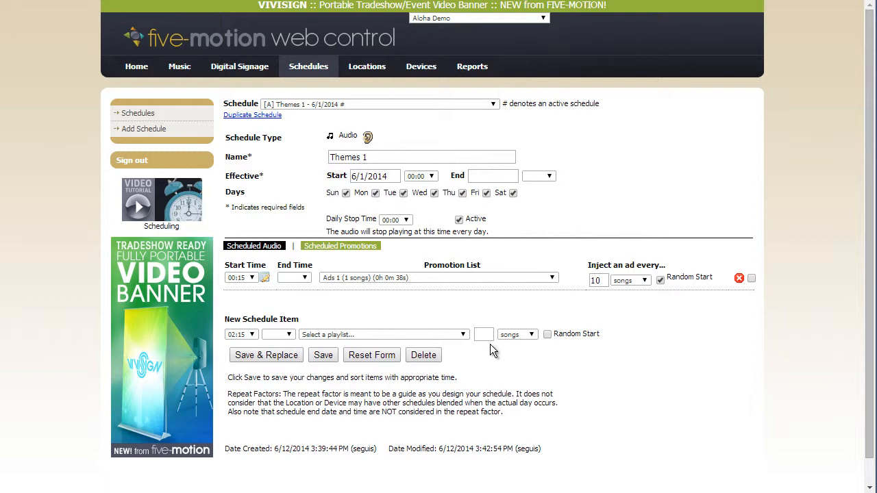
pyautogui.scroll(-1, 518, 307)
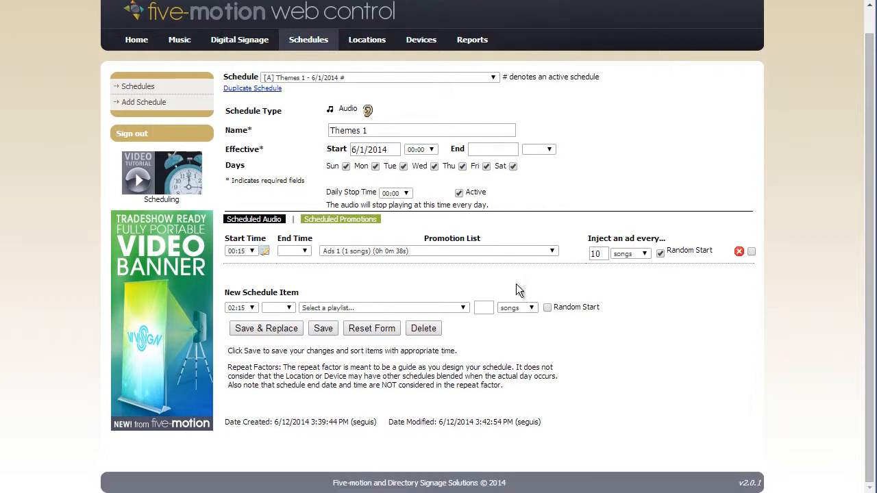
pyautogui.scroll(1, 541, 295)
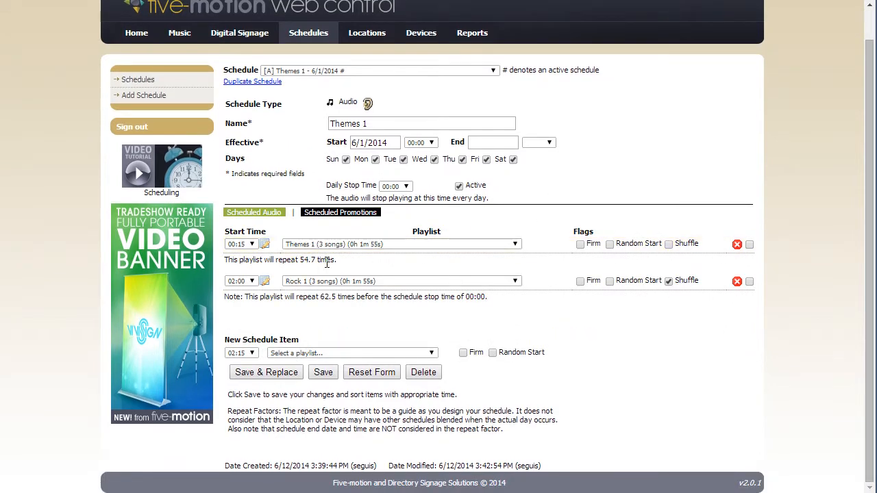
# Copy the Themes 1 and Rock 1 schedule items as a block inserted once at 03:45 with a 3:30 repeat interval, then deselect both originals.
pyautogui.click(749, 282)
pyautogui.click(749, 245)
pyautogui.click(749, 318)
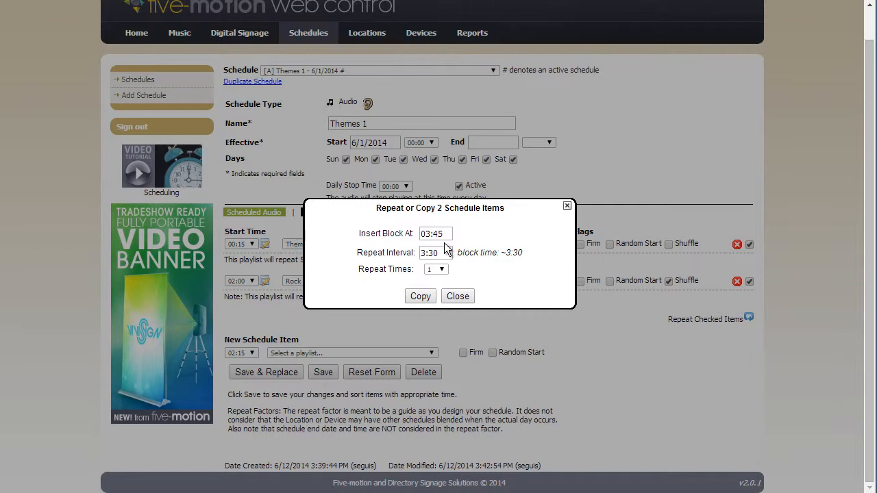
pyautogui.click(419, 296)
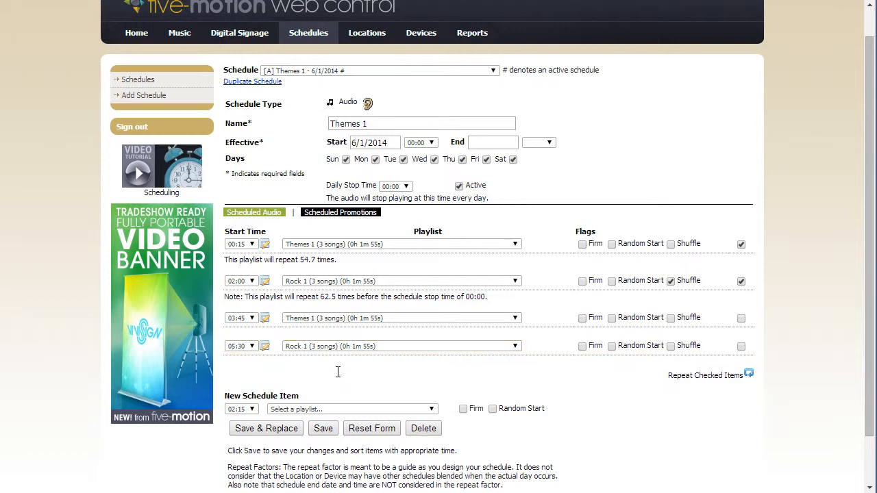
pyautogui.click(740, 244)
pyautogui.click(740, 281)
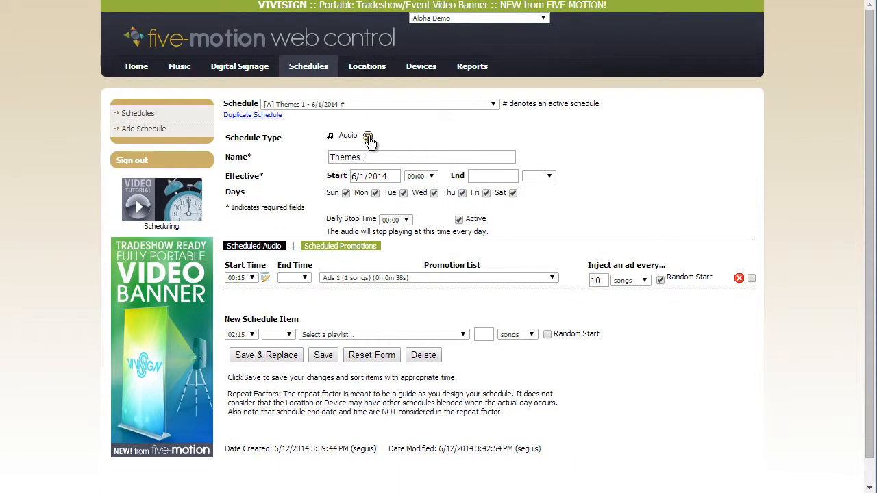
# Open the audio preview player for the schedule, move it clear of the header, and close it.
pyautogui.click(368, 138)
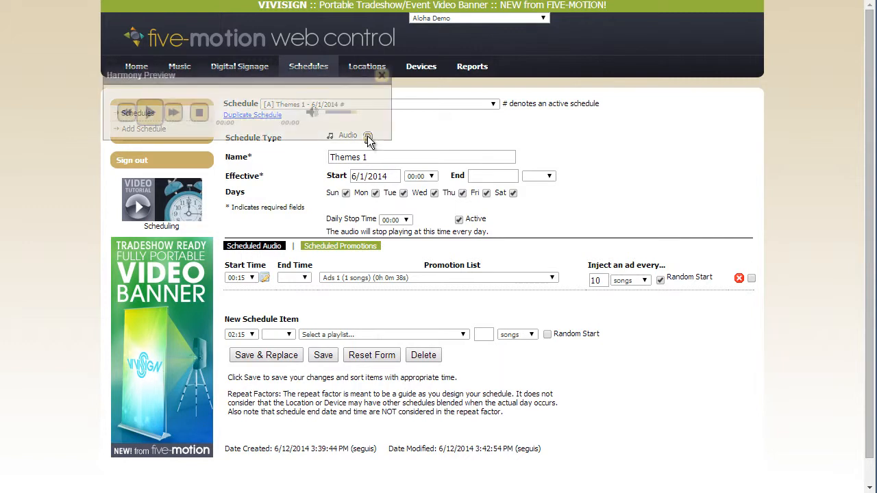
pyautogui.moveTo(308, 75); pyautogui.dragTo(466, 161)
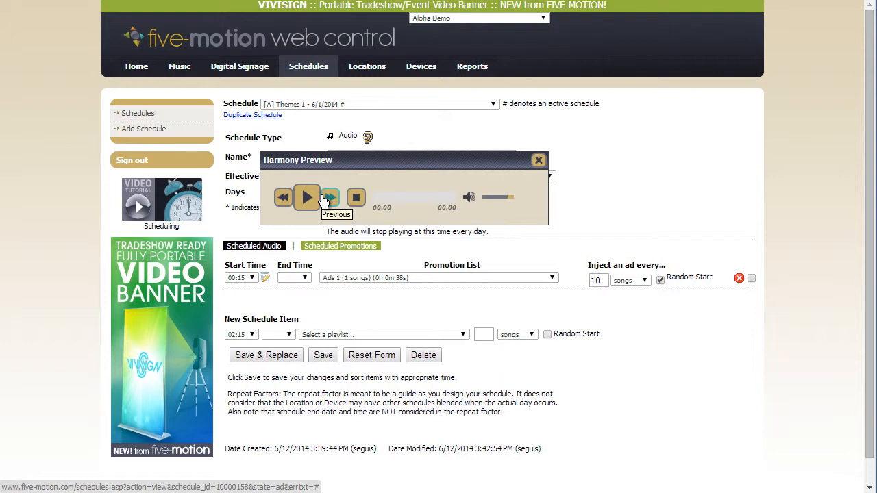
pyautogui.click(538, 160)
# Save the Themes 1 schedule with Shuffle enabled for all four scheduled audio items.
pyautogui.scroll(-1, 327, 425)
pyautogui.click(326, 394)
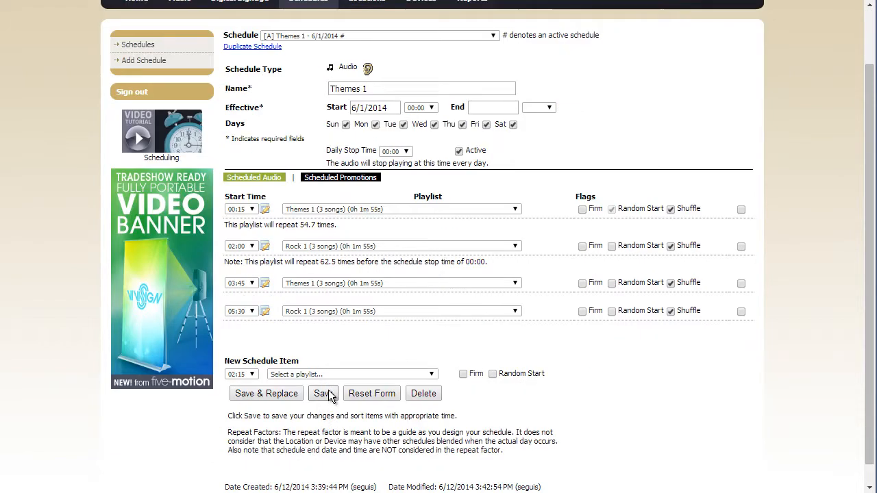